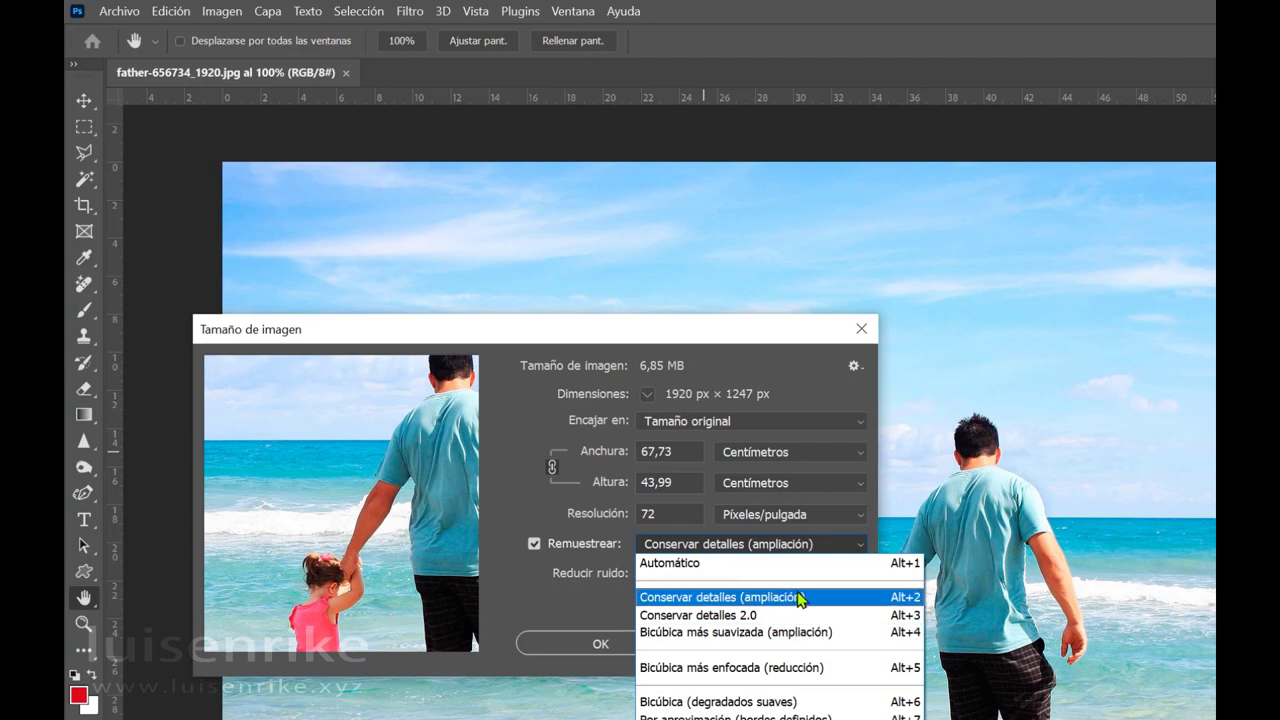
Step: Try resampling the beach photo with Conservar detalles (ampliación) at a resolution of 300 pixels per inch
click(779, 604)
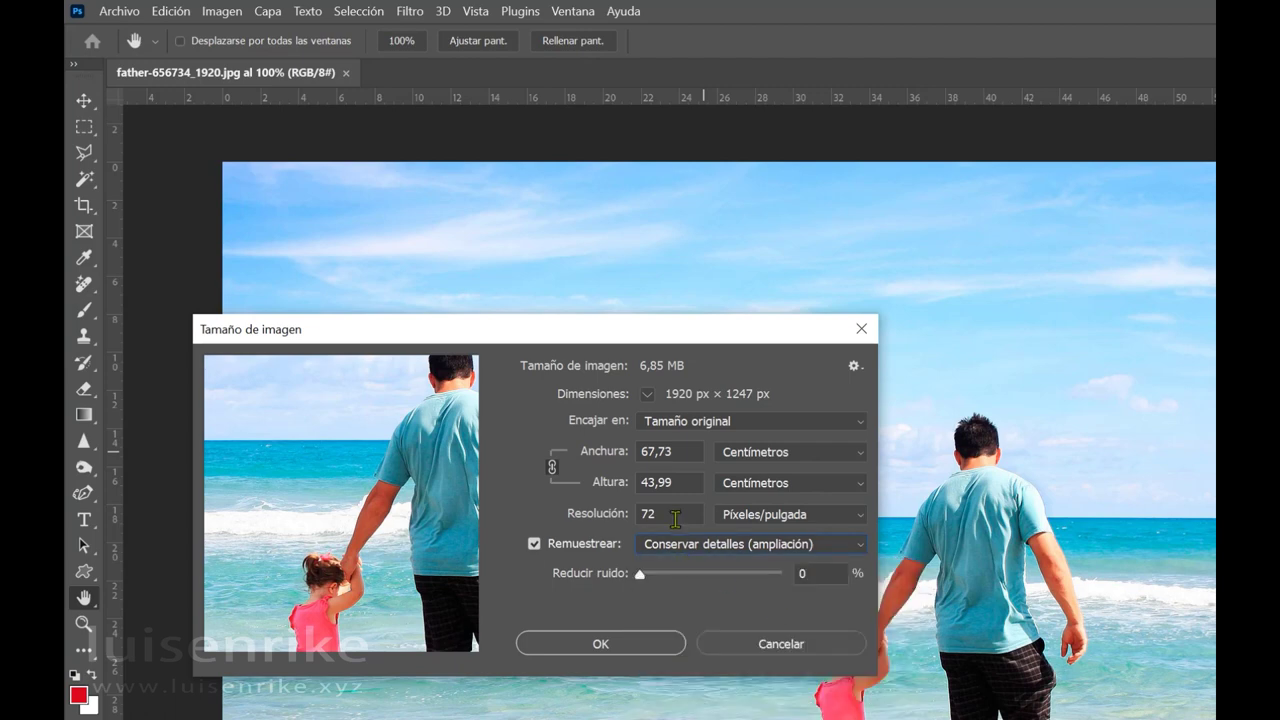
drag(676, 514, 571, 513)
text(300)
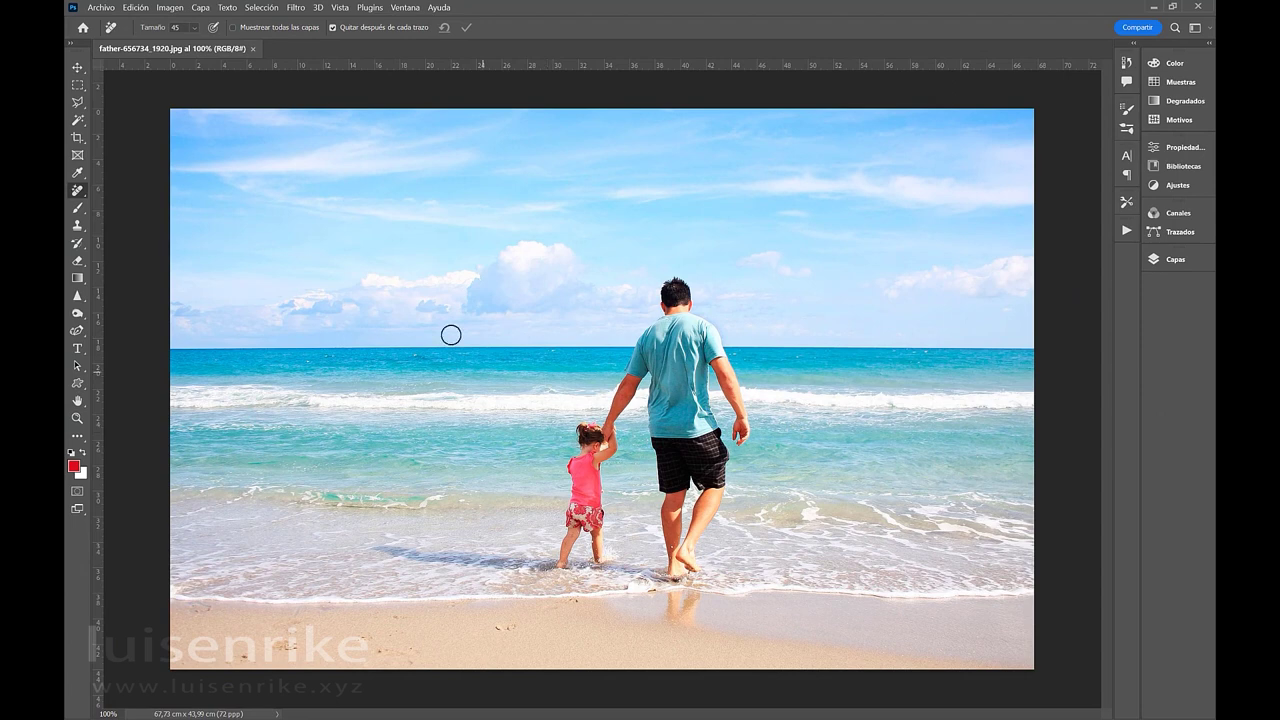
Step: Enable the Superzoom neural filter on the photo and set its enlargement to 3x
click(298, 8)
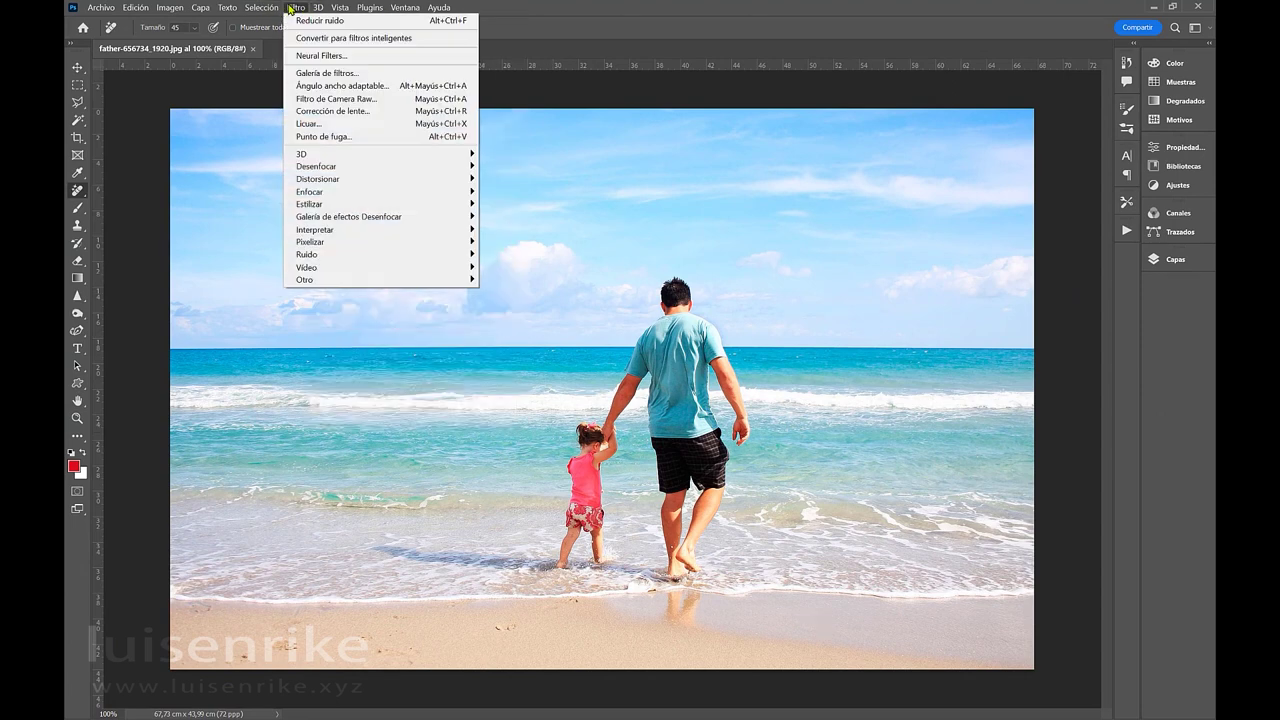
click(314, 61)
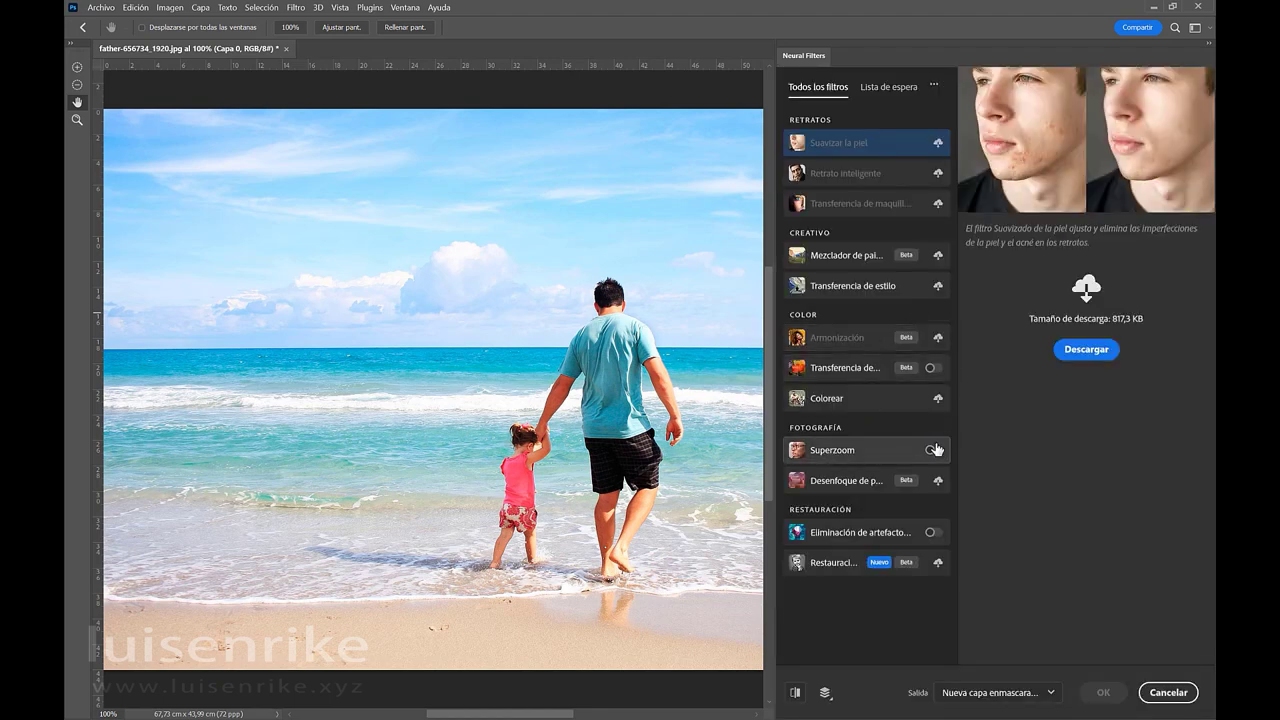
click(932, 451)
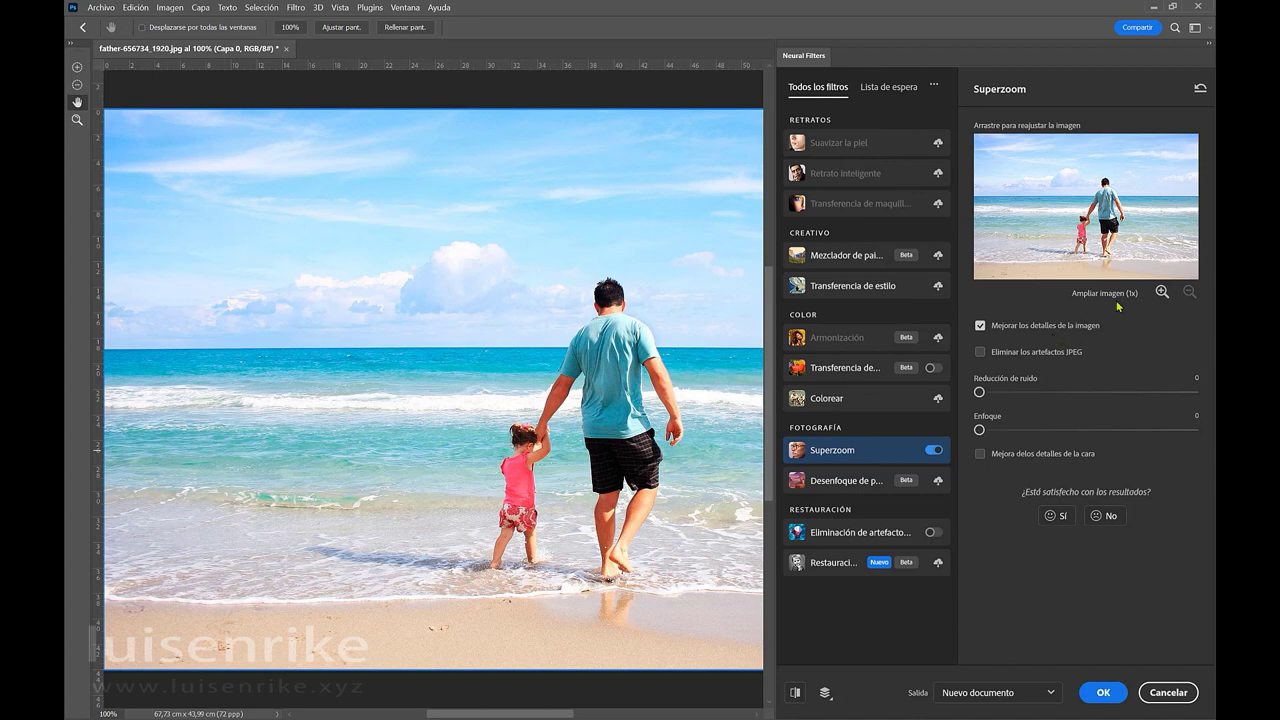
click(1161, 292)
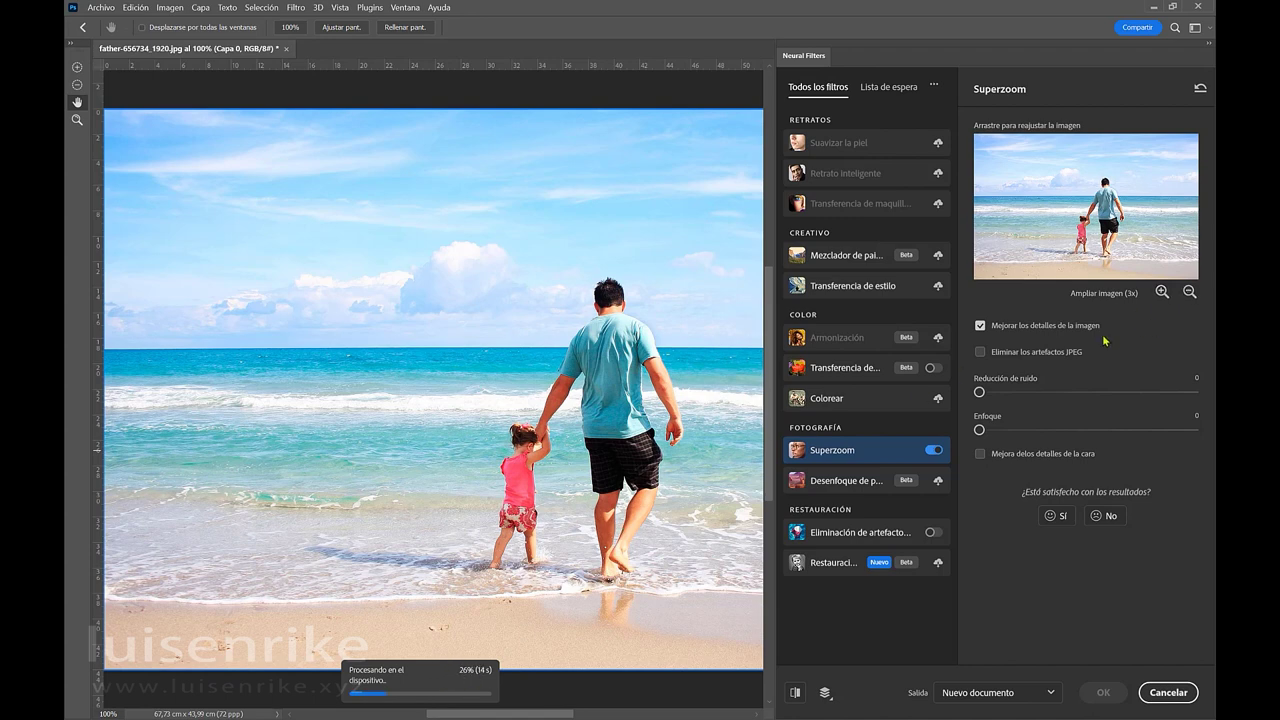
Step: Enable JPEG artifact removal, set noise reduction to 6 and sharpening to 9, and output the enlargement as a new document
click(980, 352)
drag(979, 392, 1024, 404)
drag(979, 432, 1043, 437)
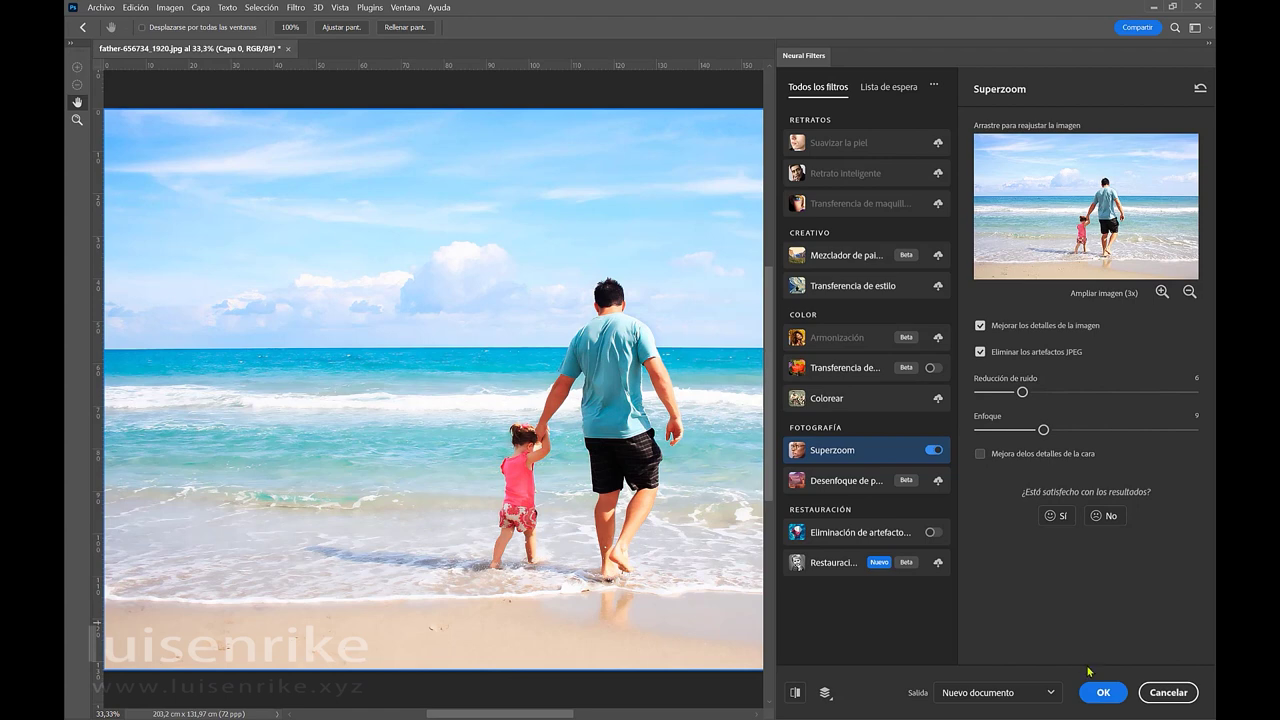
click(1101, 694)
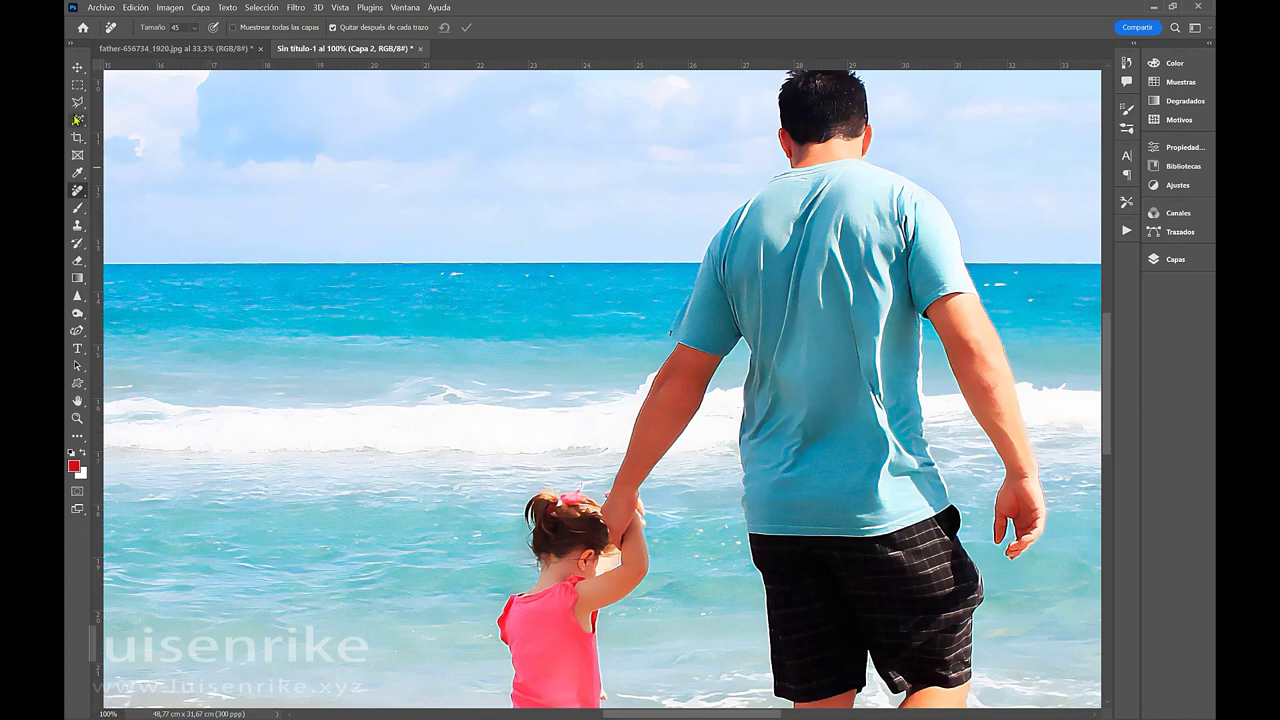
Step: Check the pixel dimensions and resolution of the enlarged document and of the original photo without changing them
click(170, 8)
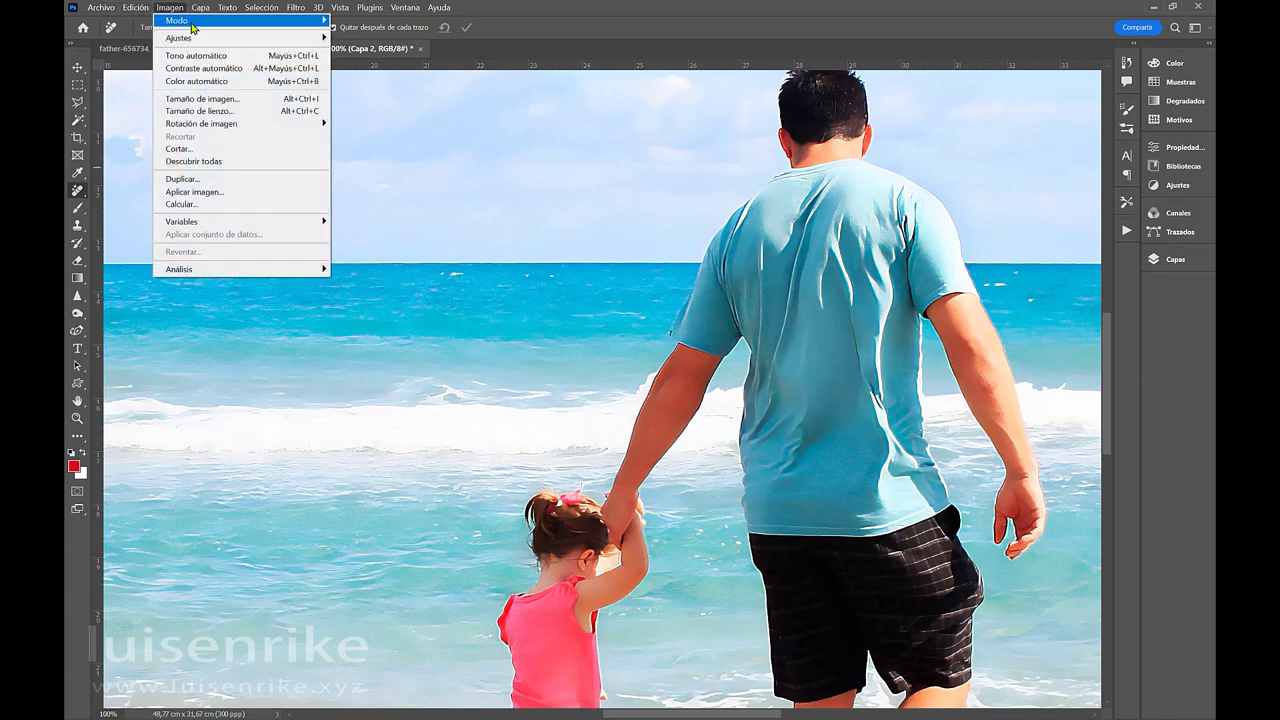
click(230, 99)
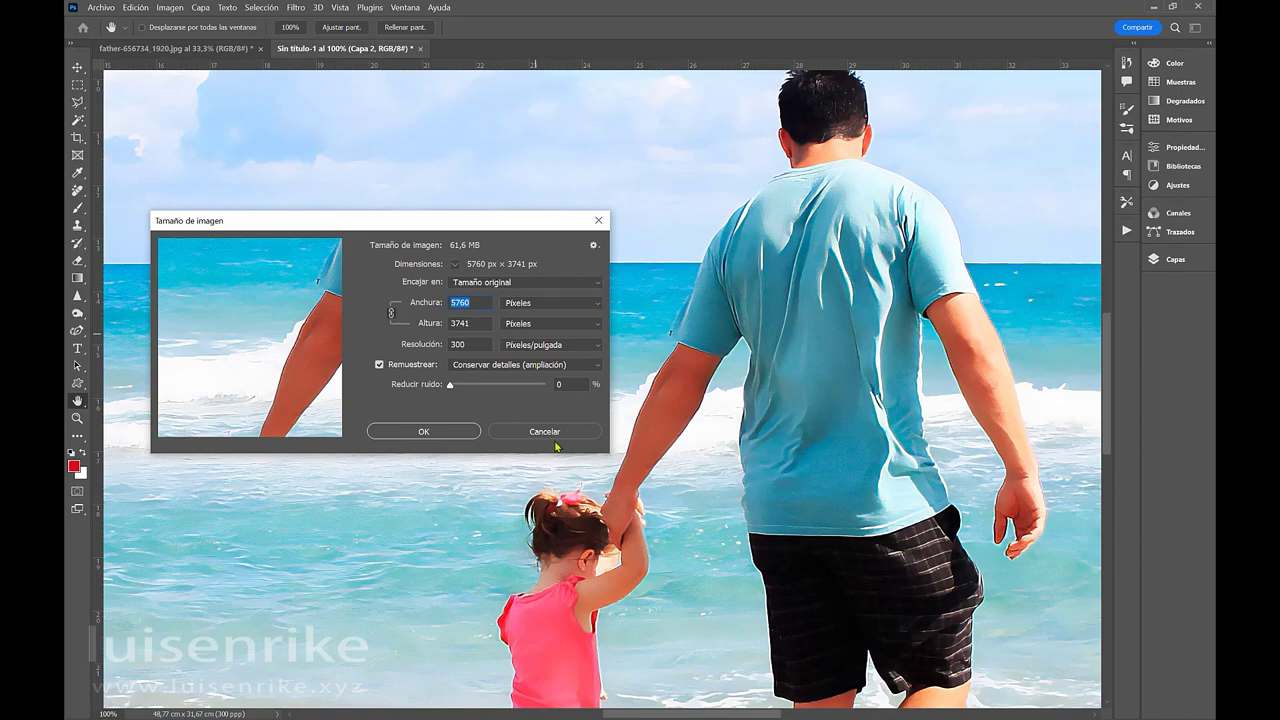
click(218, 50)
click(169, 8)
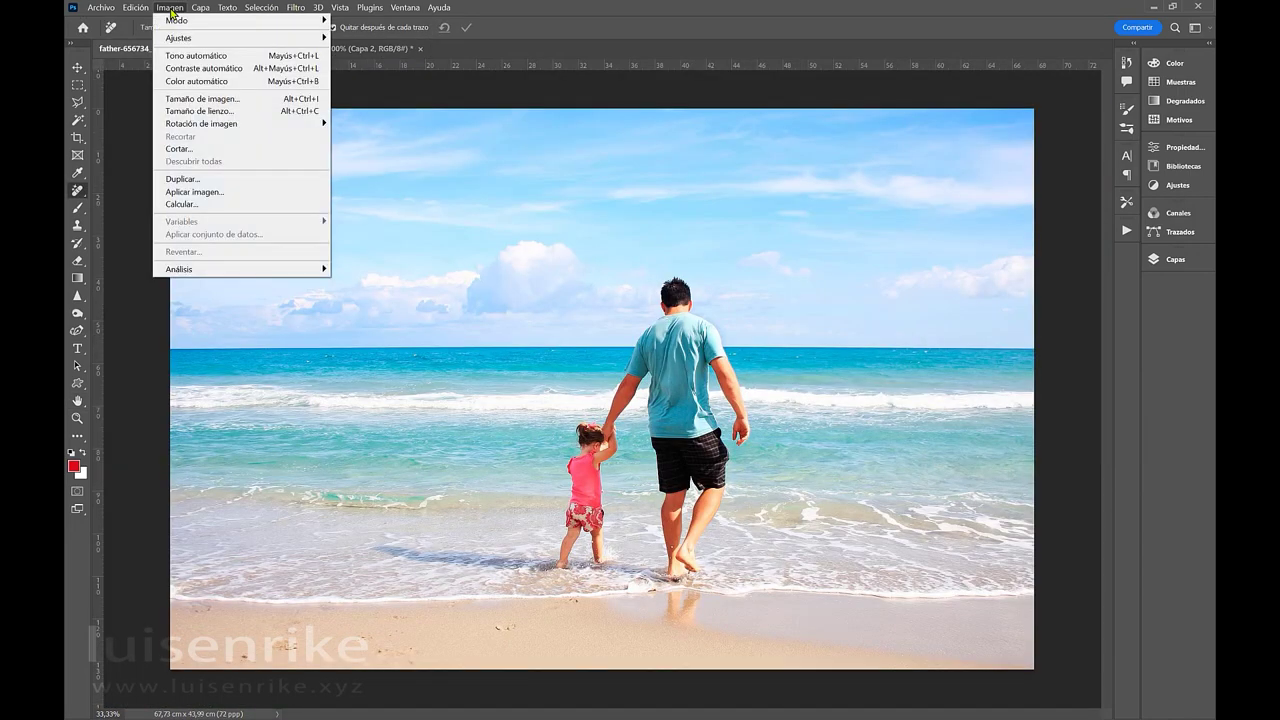
click(243, 100)
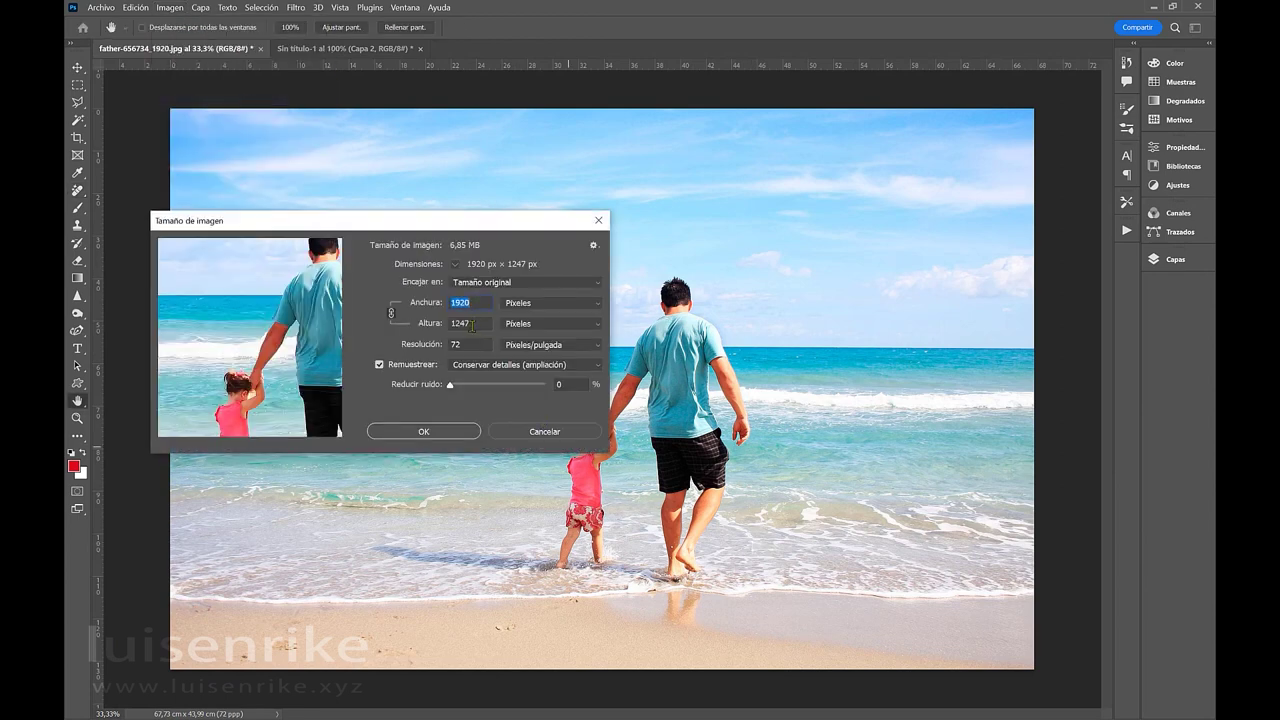
click(539, 430)
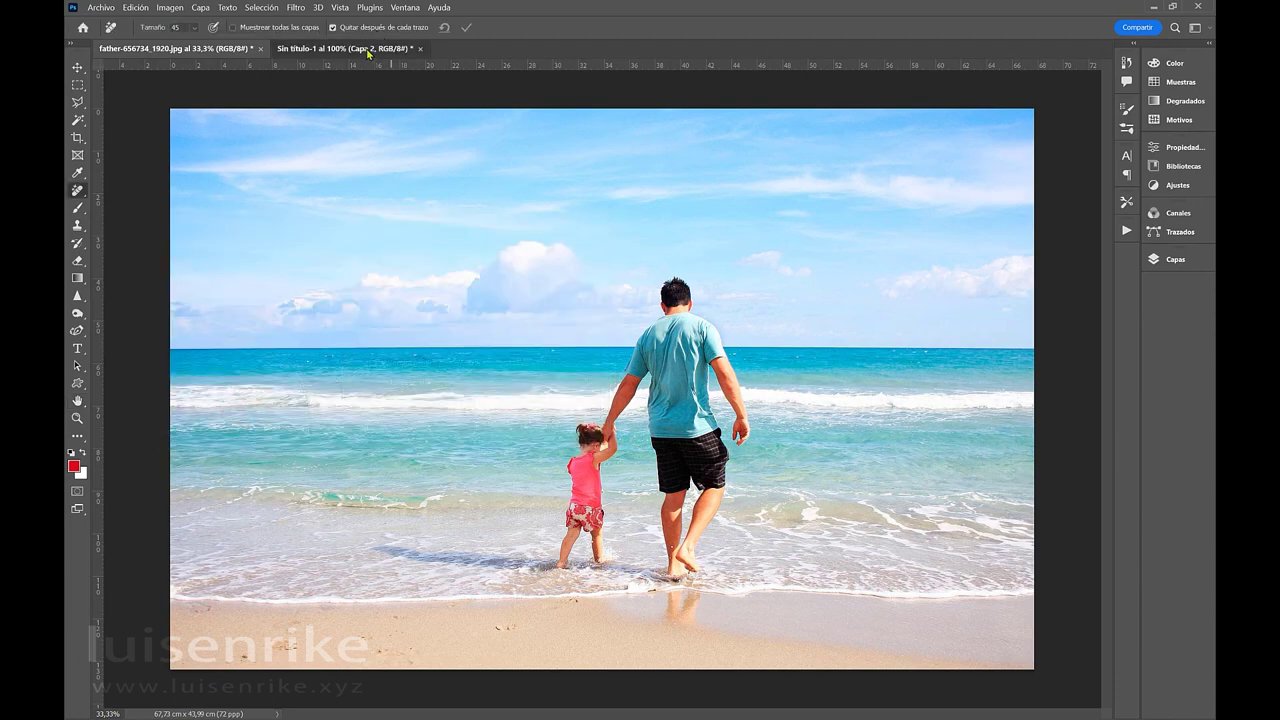
Step: Fit the enlarged document and the original photo to the window and compare their image quality
click(368, 49)
key(ctrl+0)
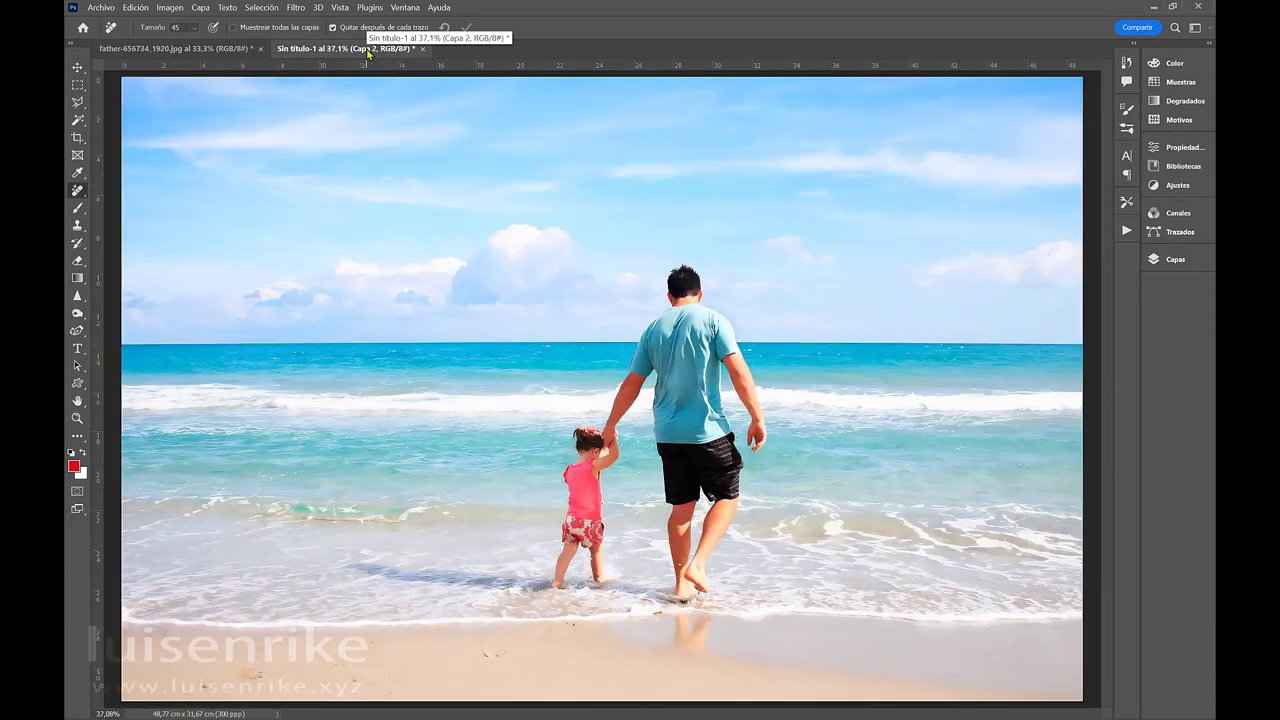
click(200, 51)
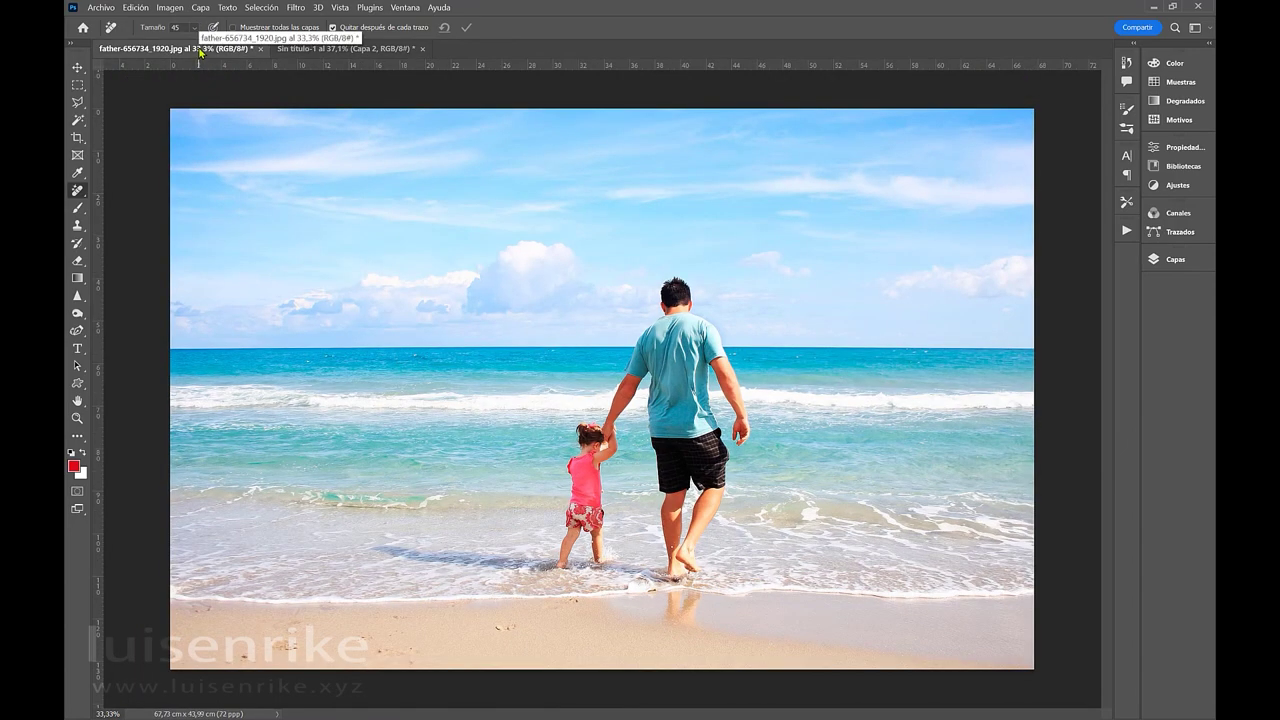
key(ctrl+0)
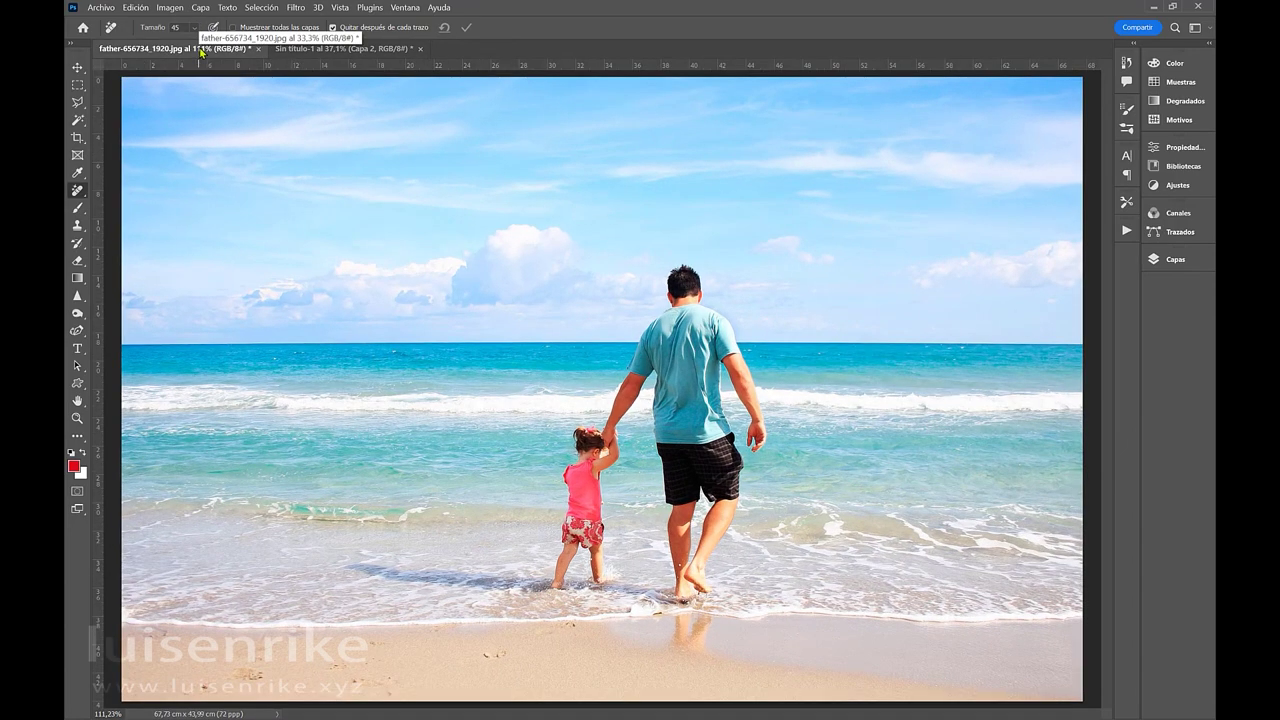
click(322, 50)
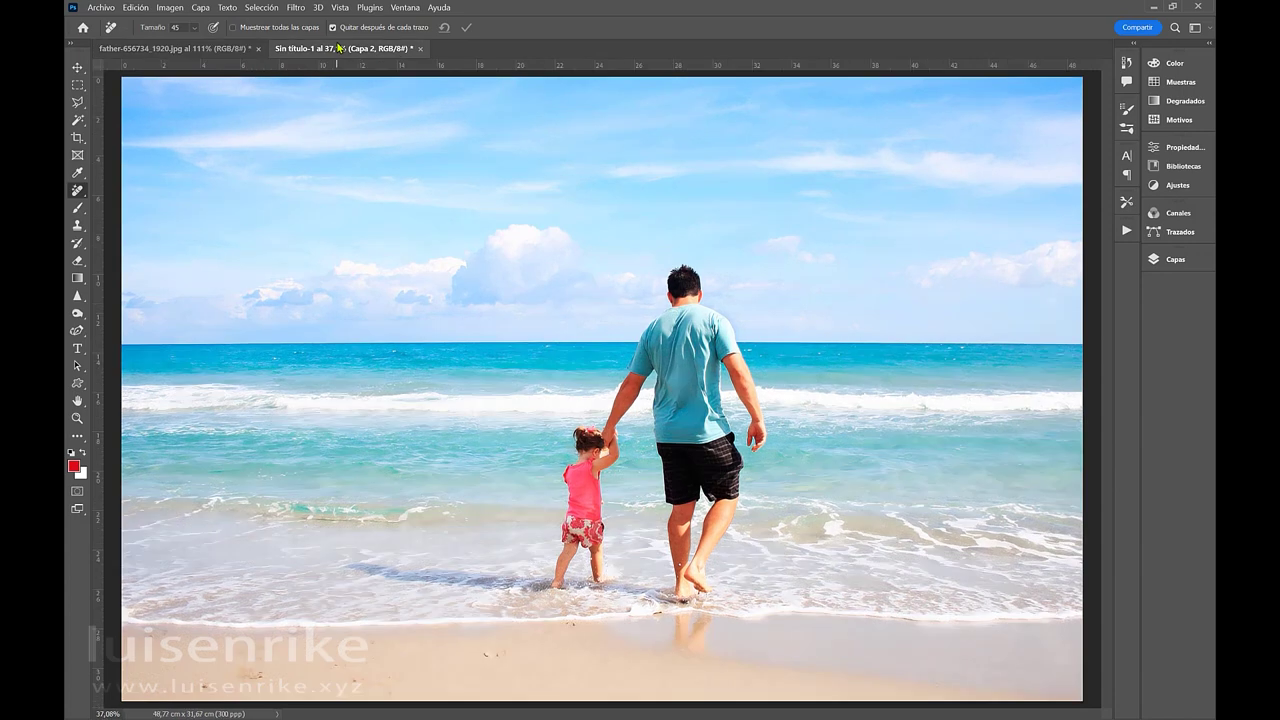
click(230, 50)
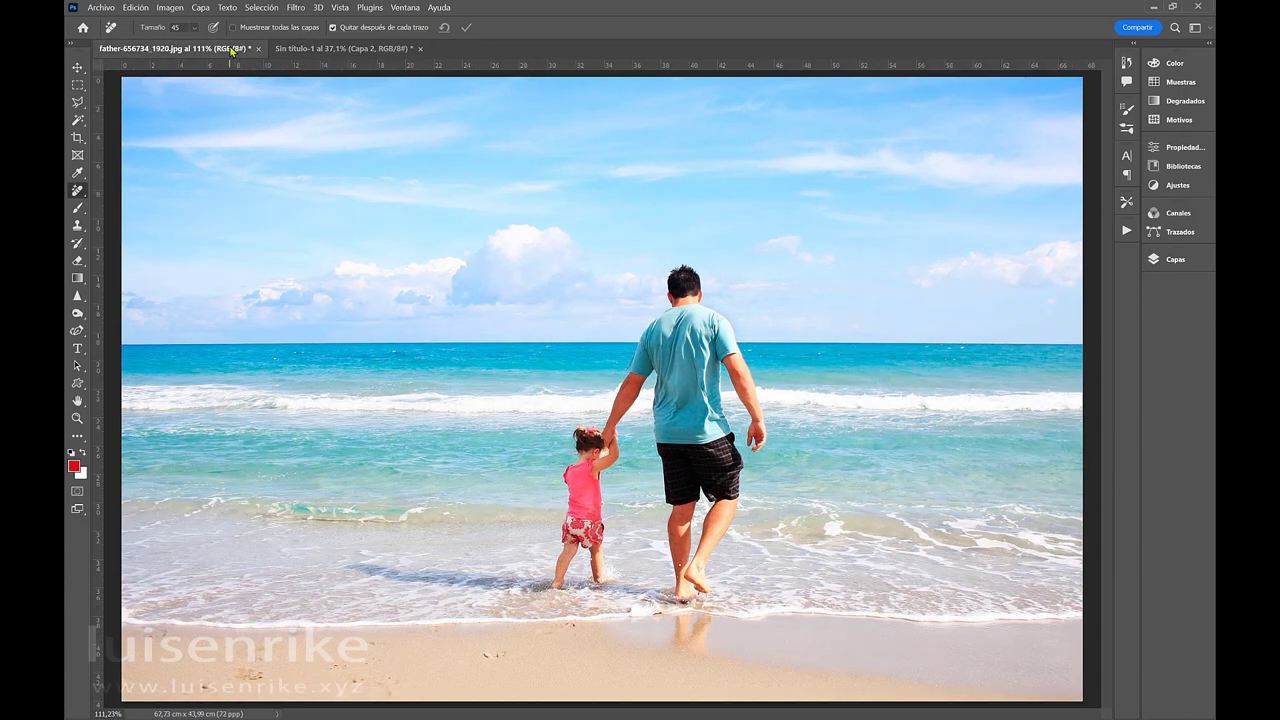
click(307, 50)
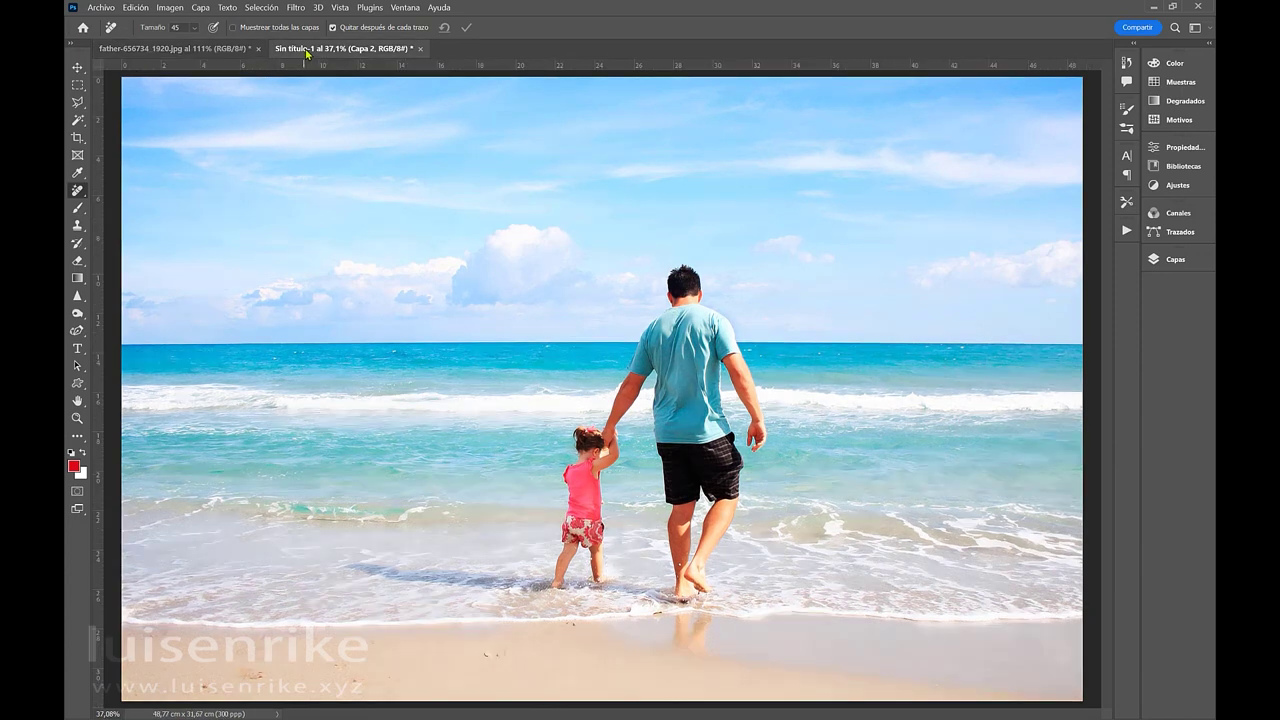
click(200, 51)
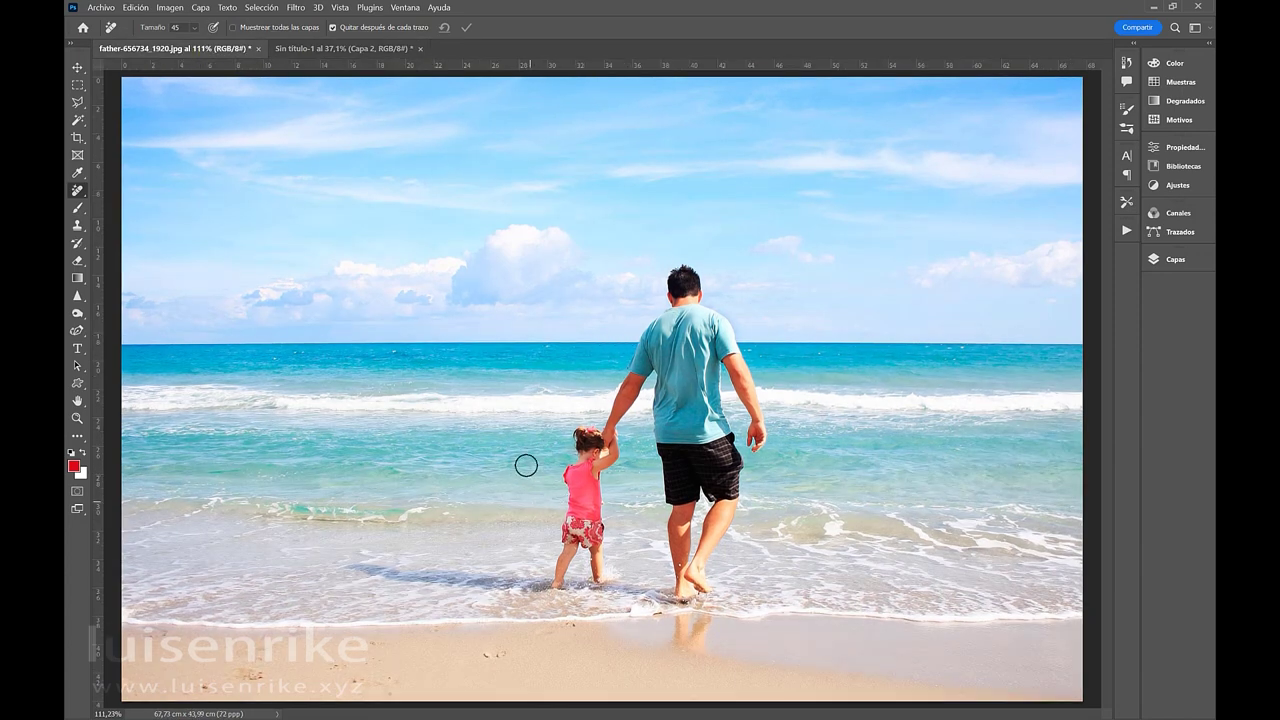
click(386, 50)
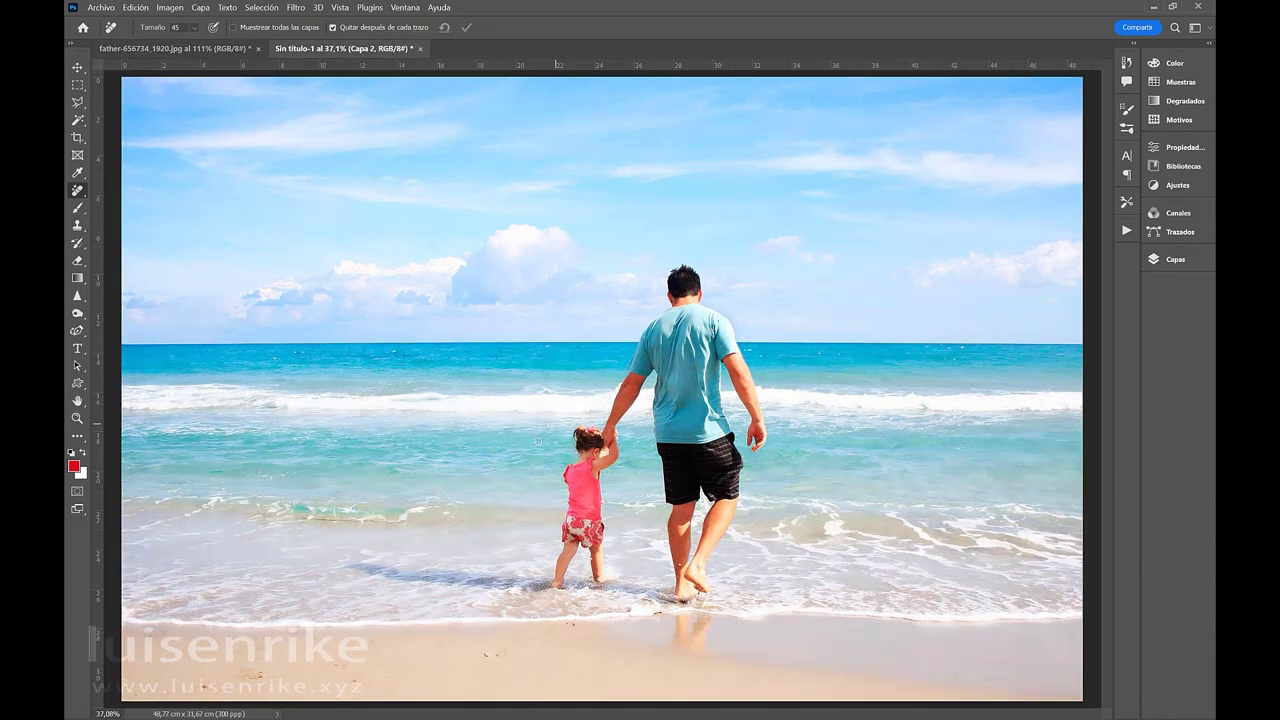
click(216, 48)
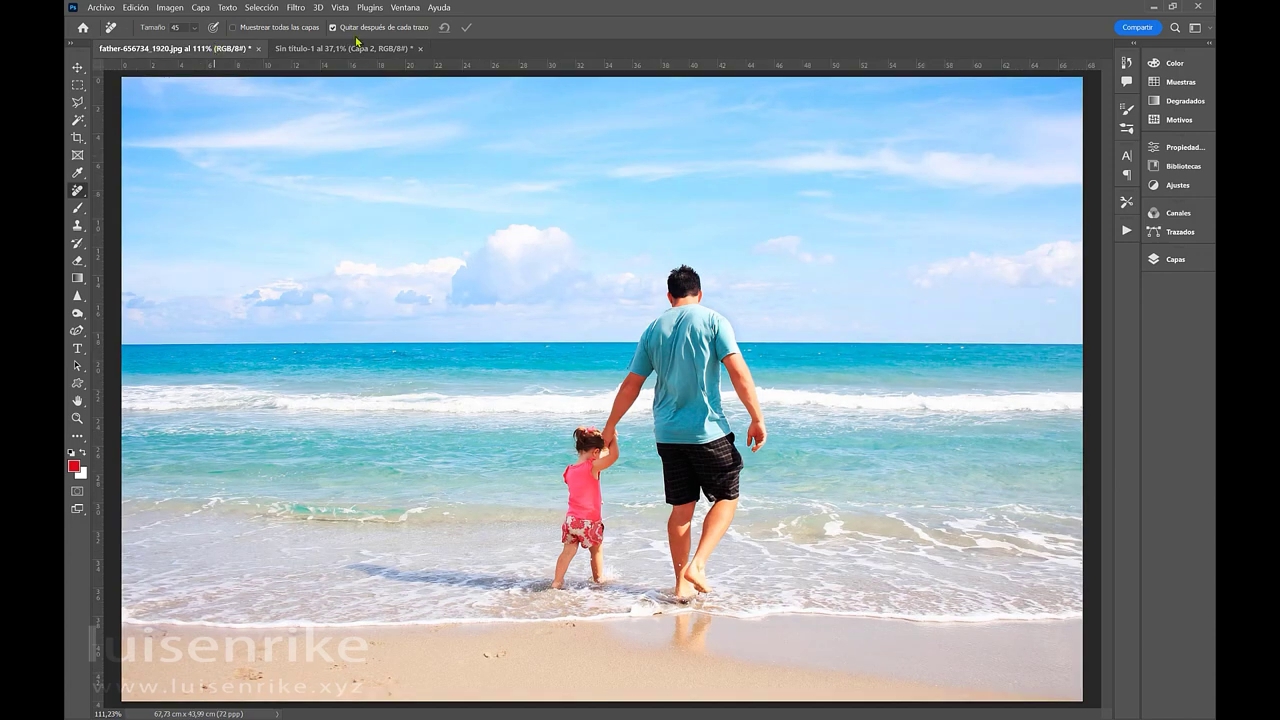
Step: Close the 3x enlarged document Sin título-1 without saving it
click(414, 50)
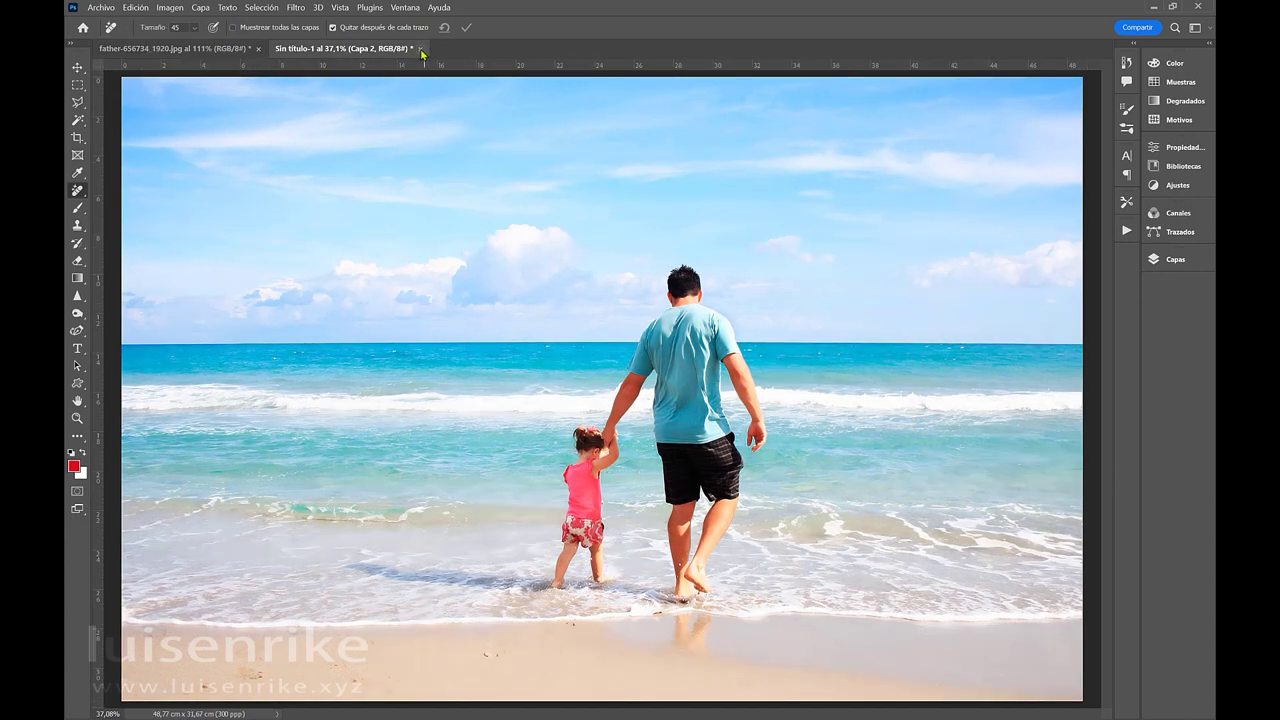
click(421, 50)
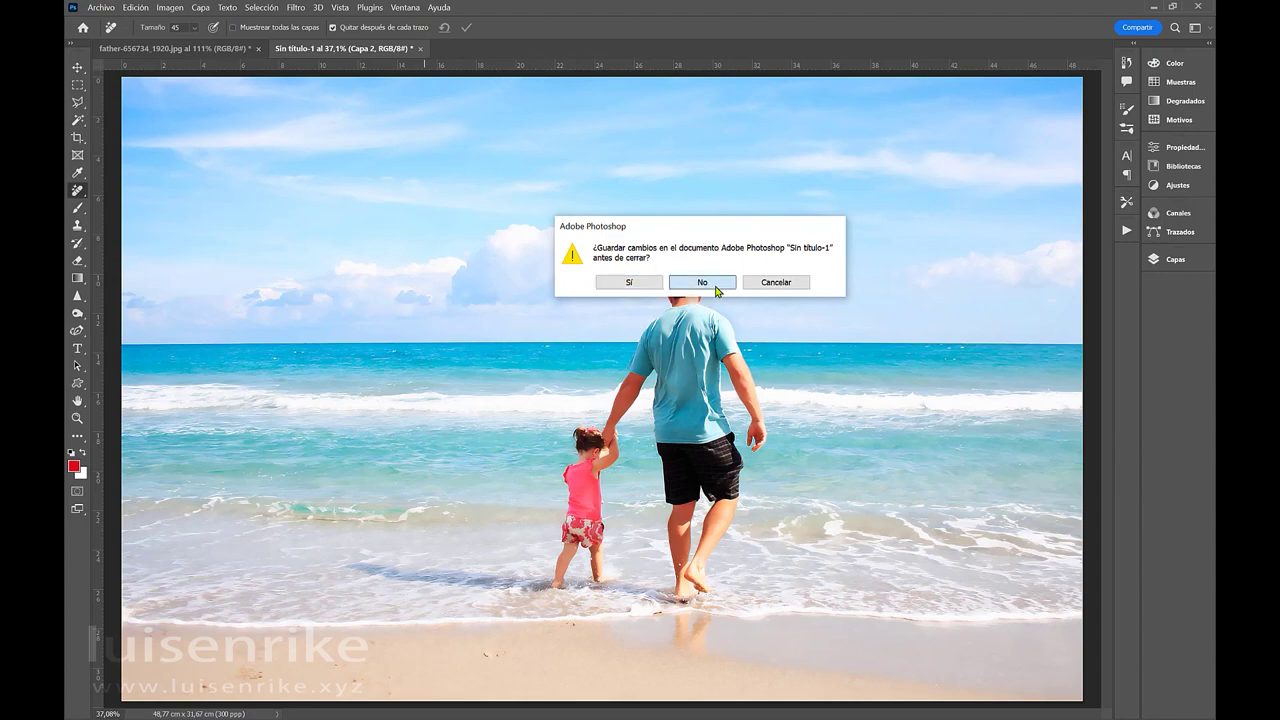
click(715, 289)
Step: Enlarge the original photo 2x with the Superzoom neural filter, raise its sharpening, and output the result as a new document
click(297, 9)
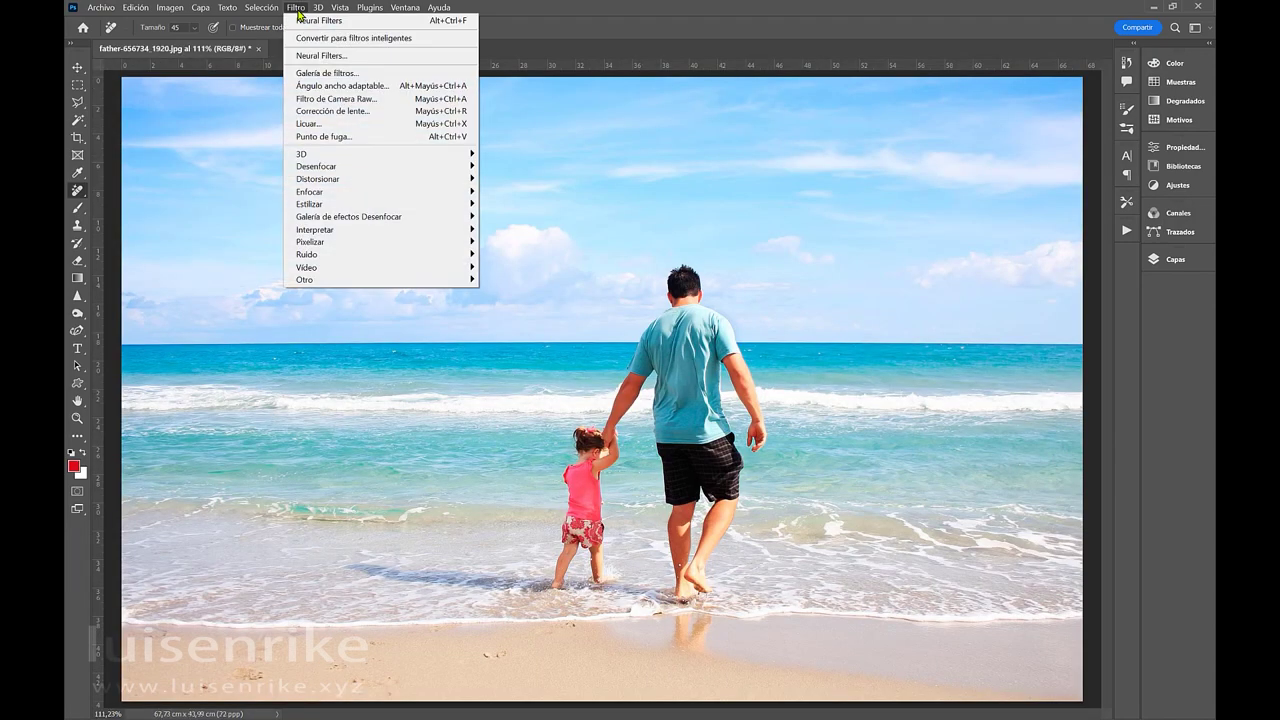
click(350, 56)
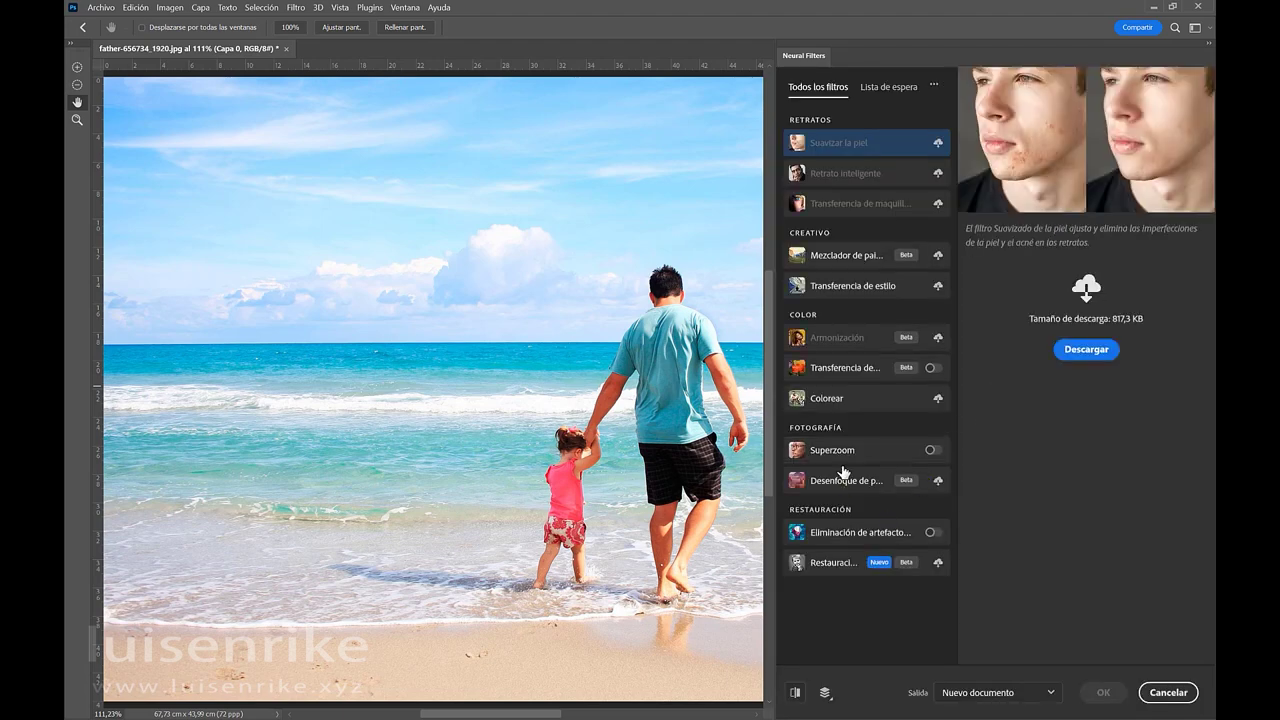
click(933, 450)
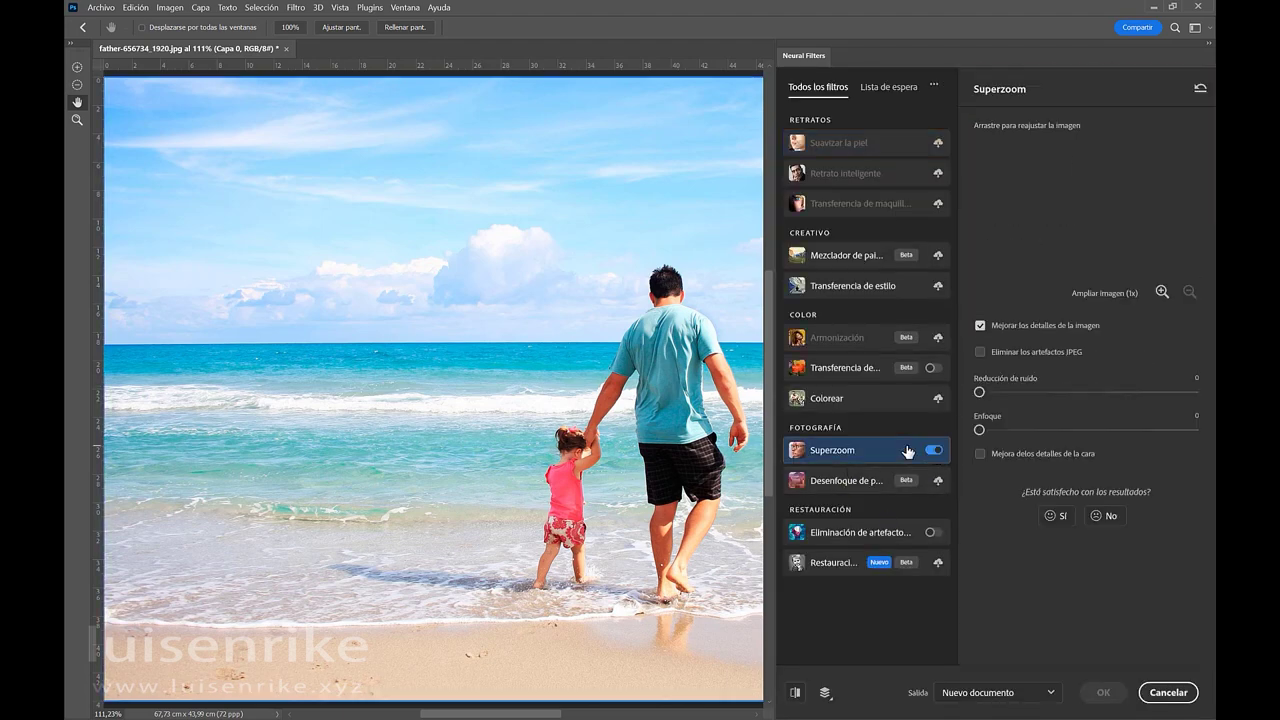
click(1162, 292)
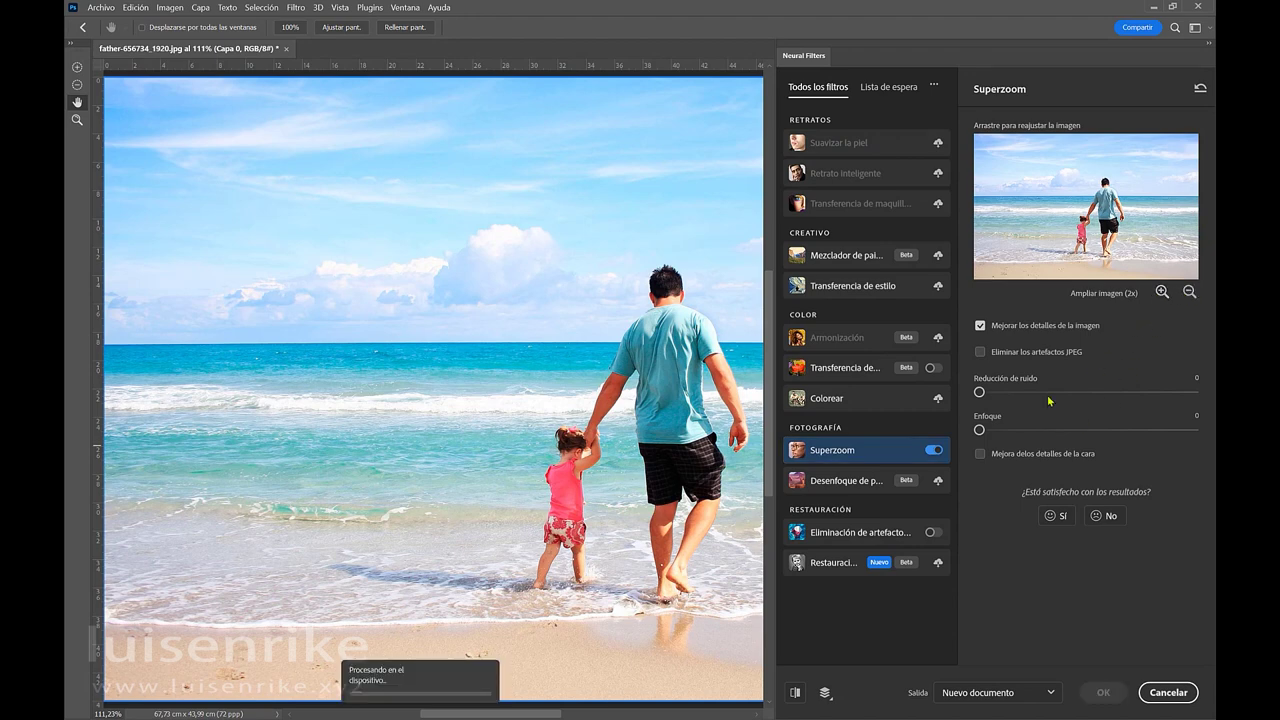
drag(1020, 434, 1066, 439)
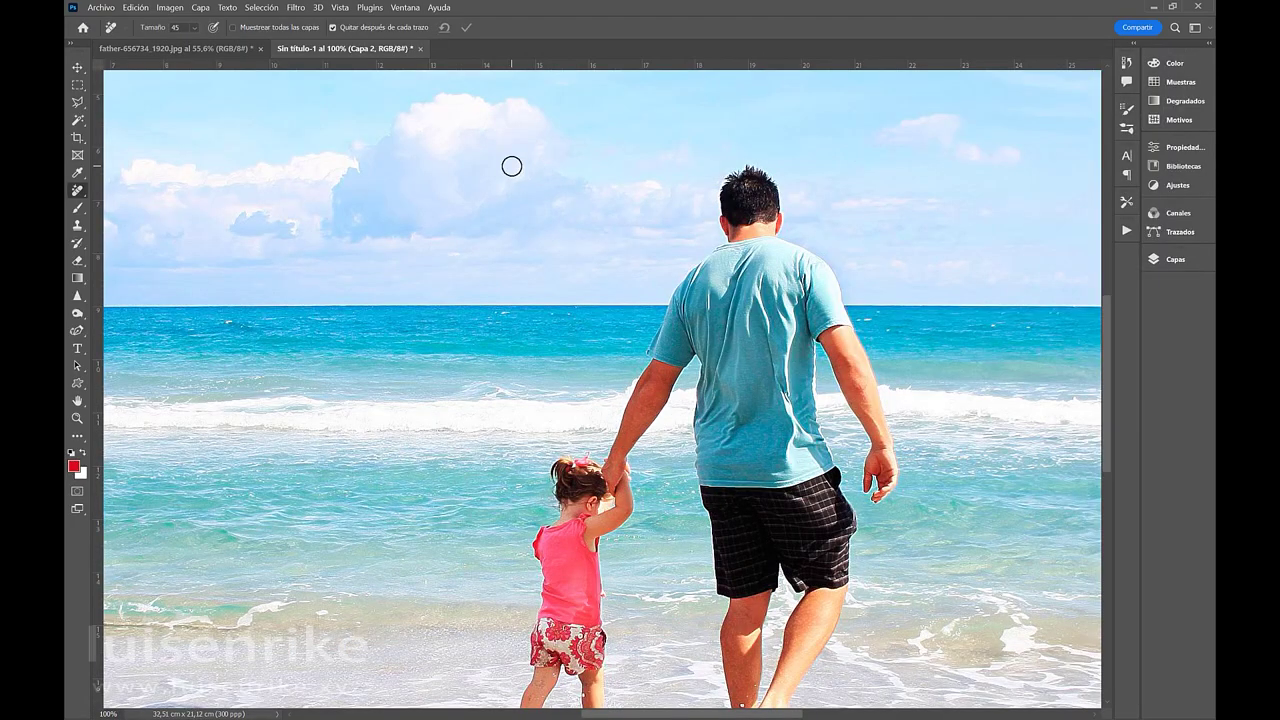
Step: Compare the 2x enlargement with the original photo at full view, and examine its detail around the girl at 200%
key(ctrl+0)
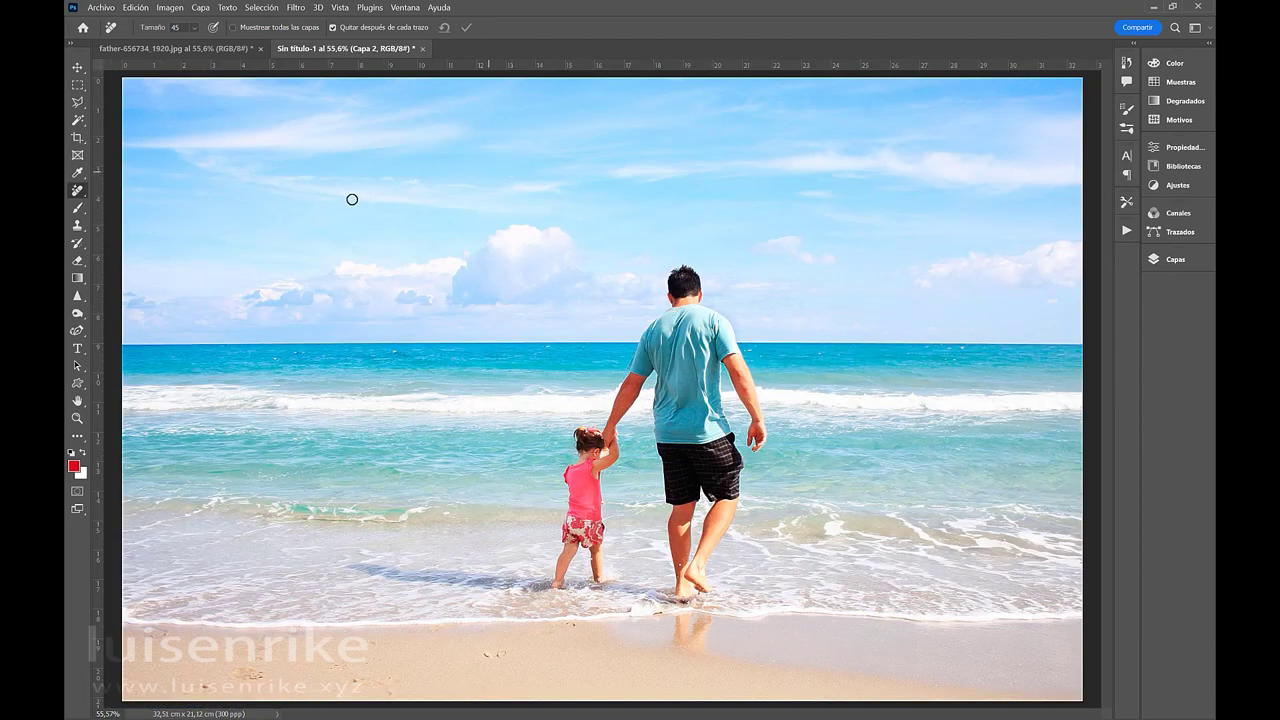
click(207, 50)
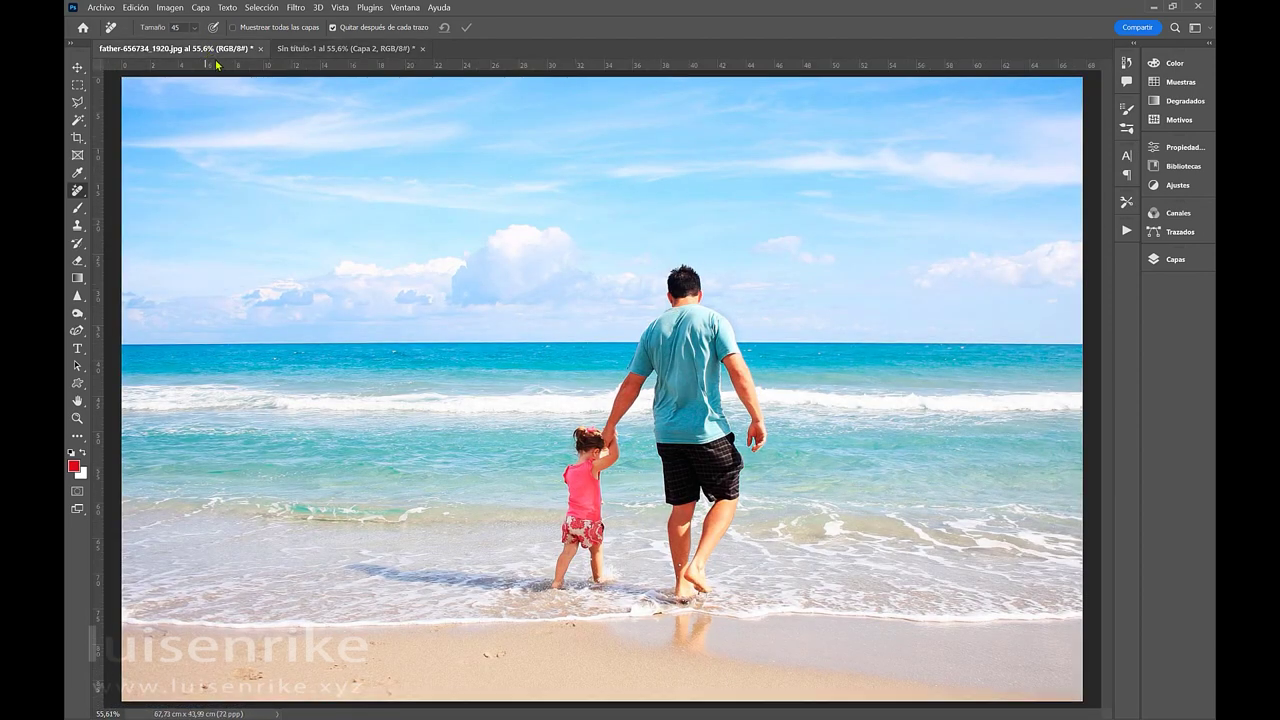
click(365, 52)
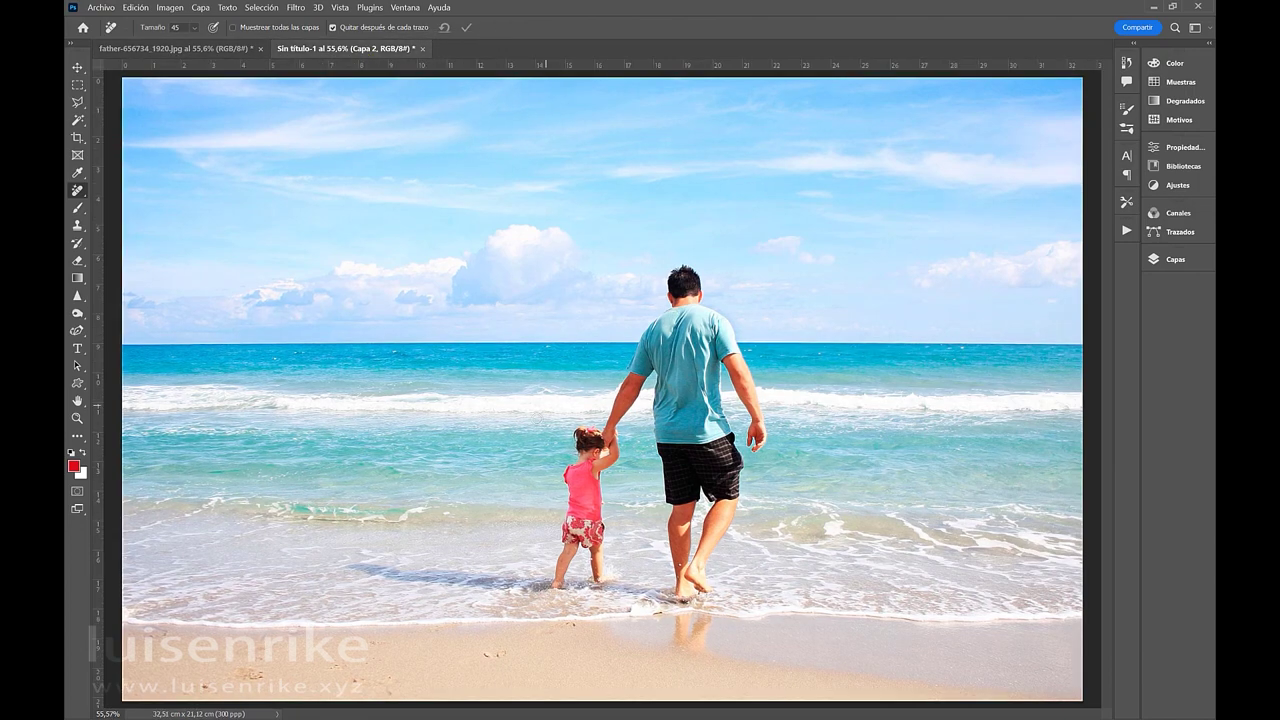
click(215, 50)
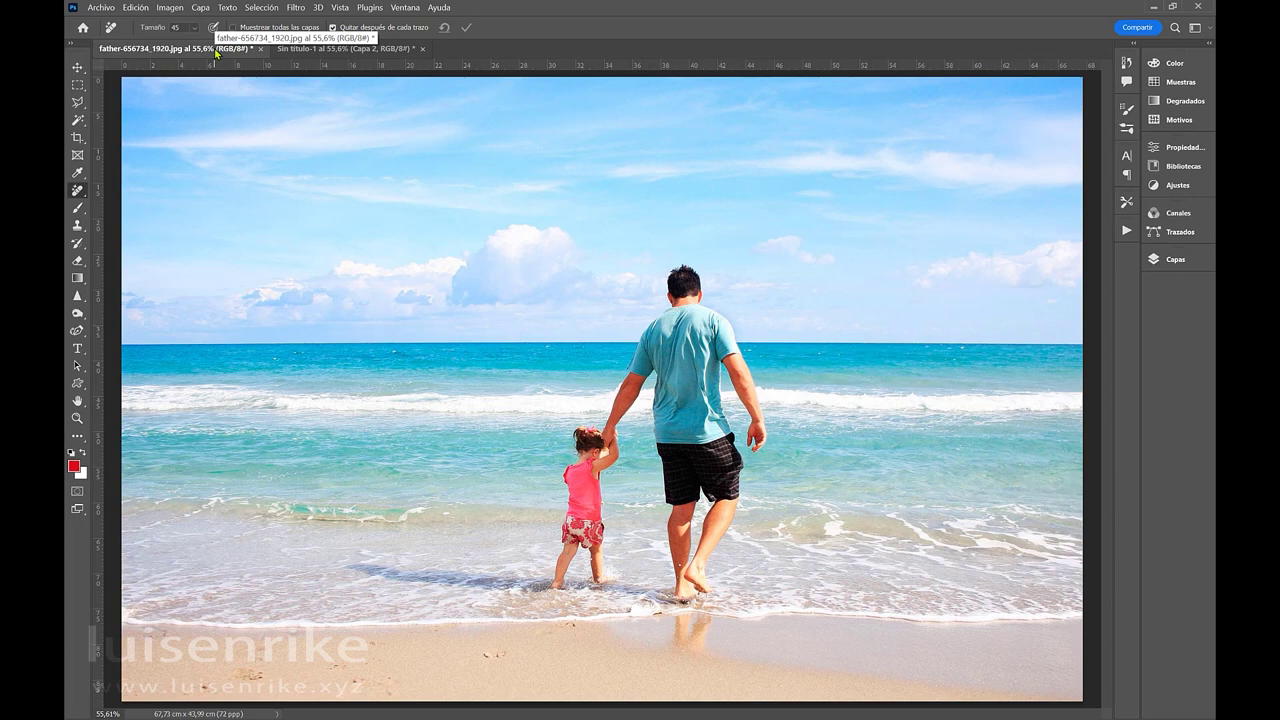
click(353, 52)
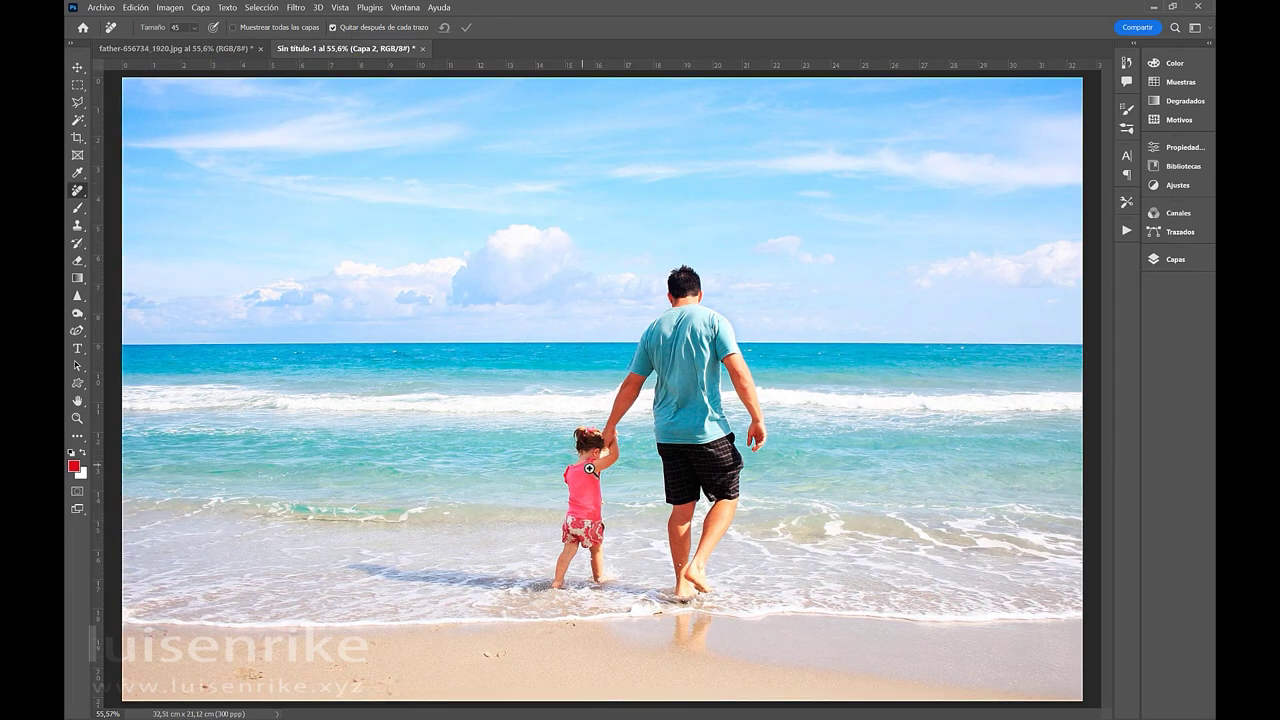
drag(503, 460, 501, 457)
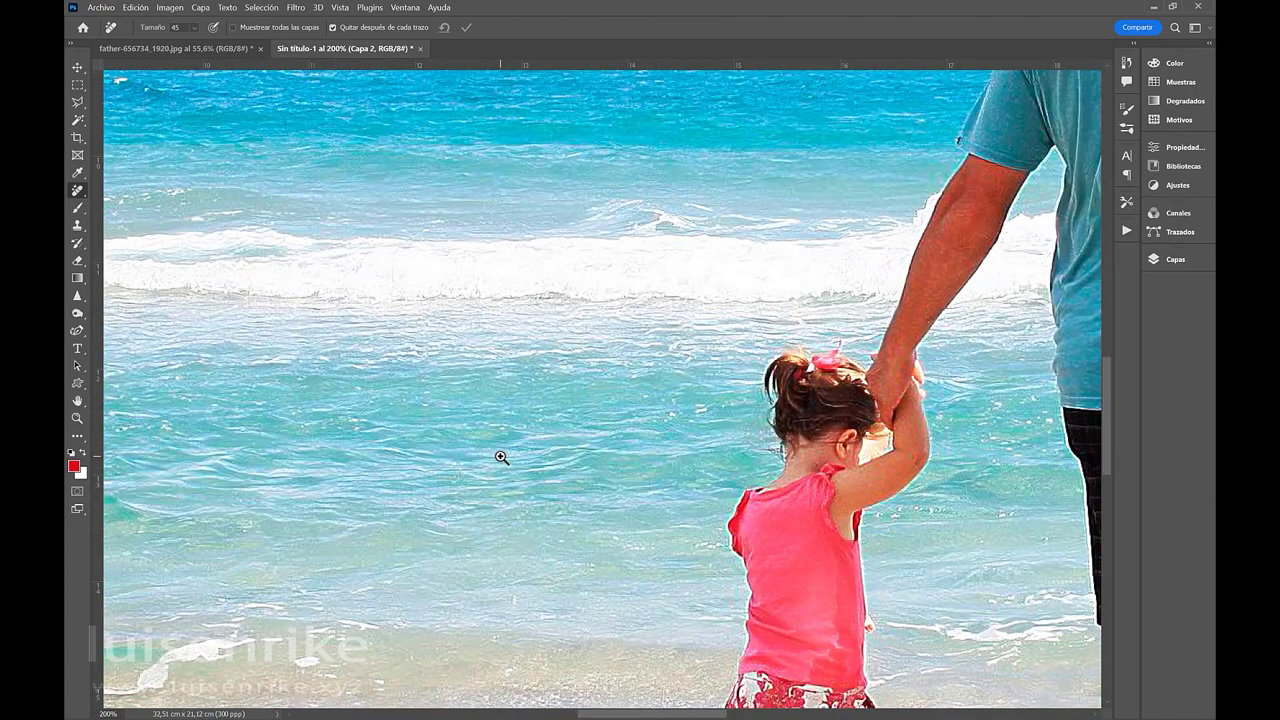